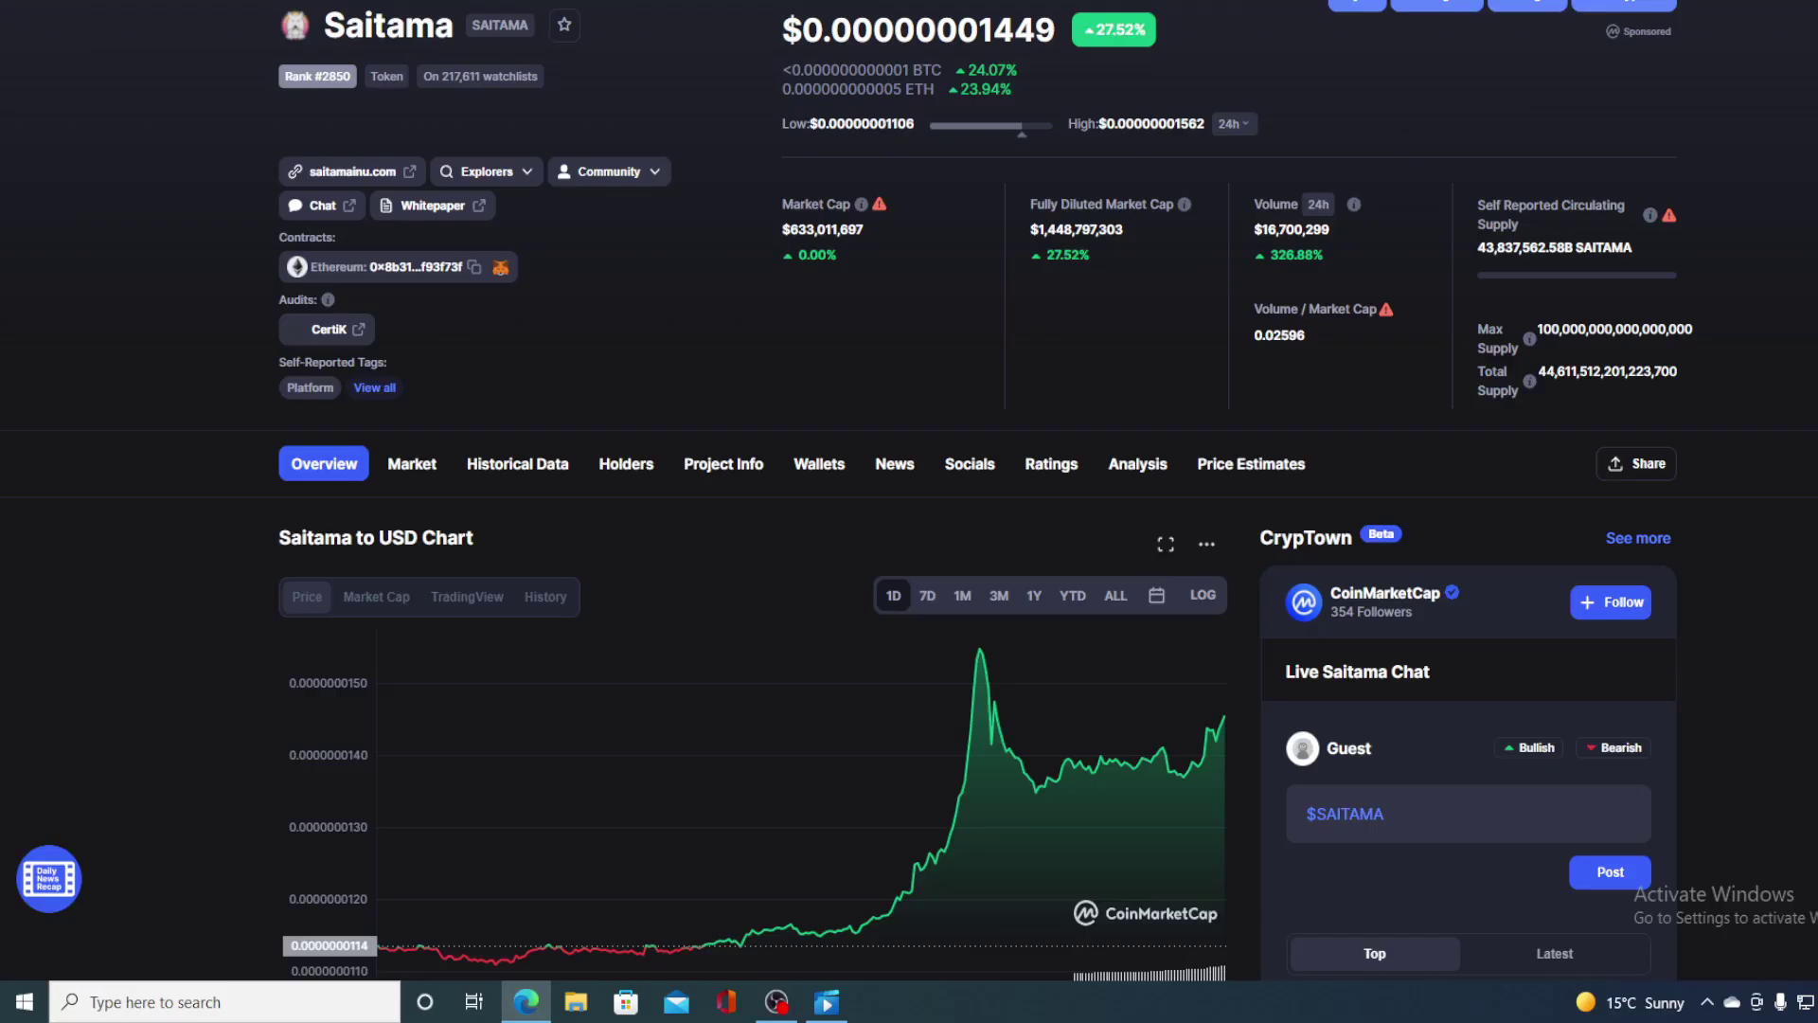
scroll(1400, 108, up, 1)
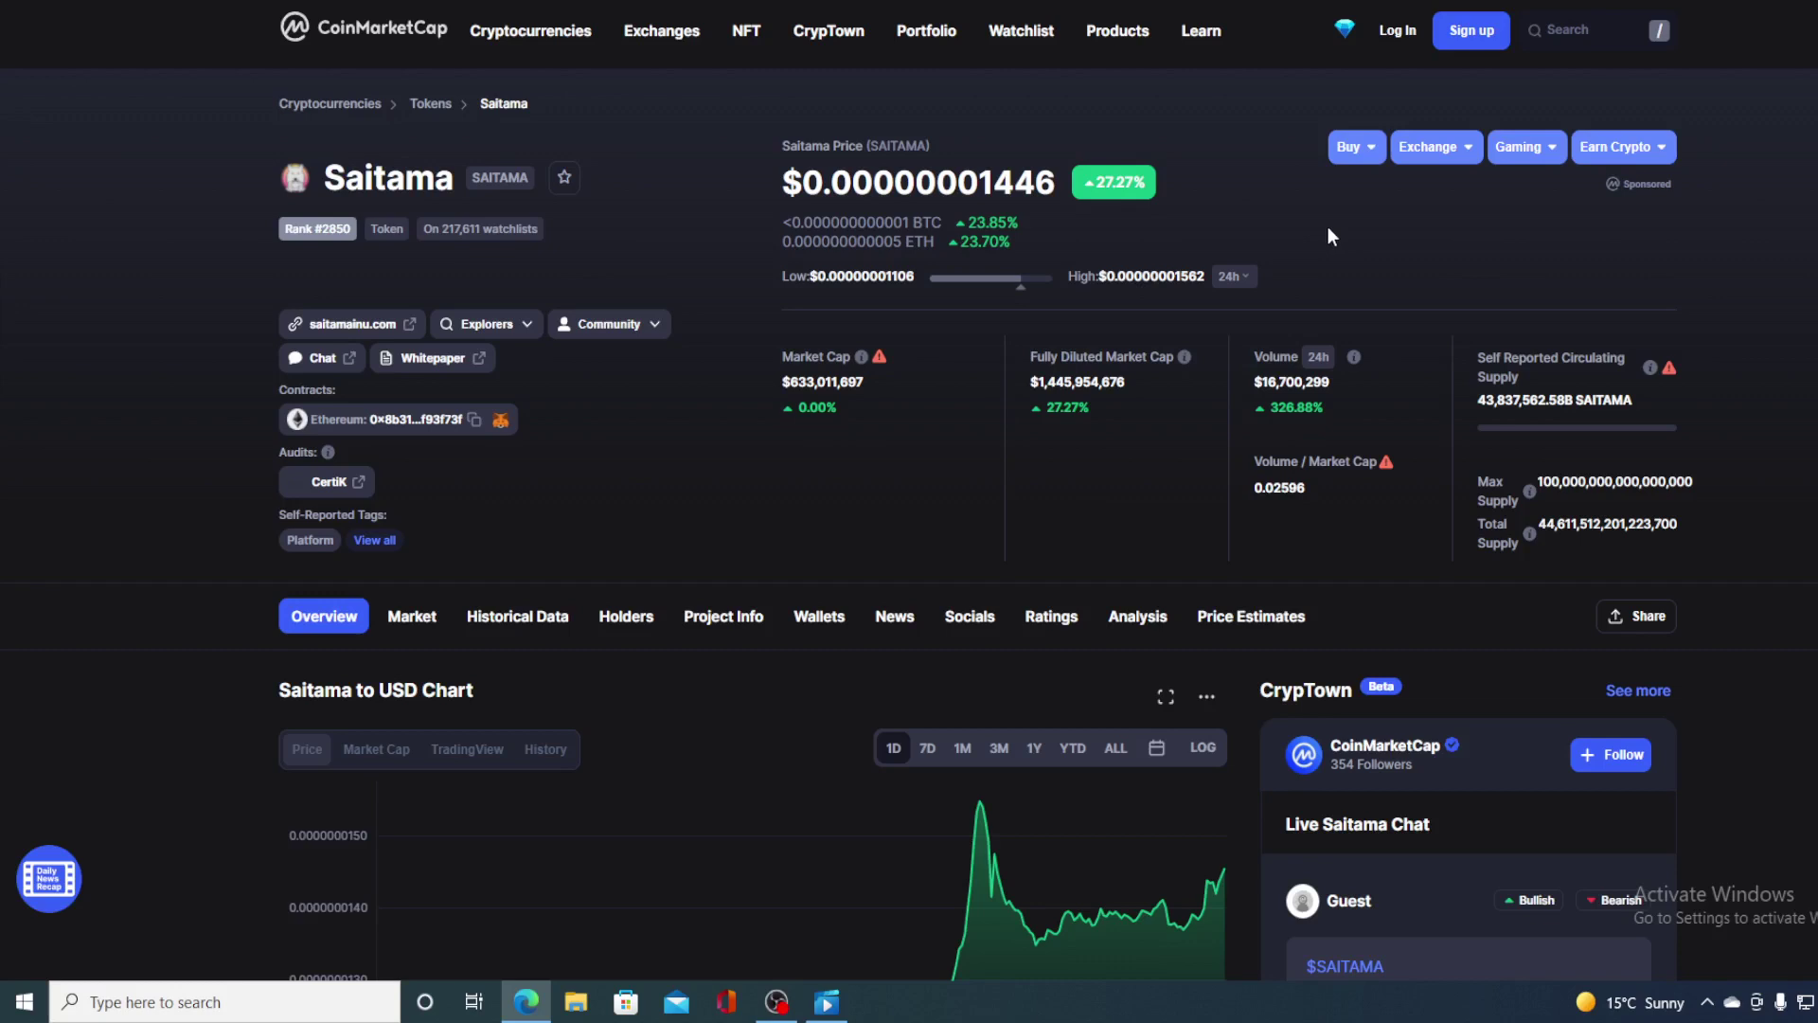
scroll(1321, 225, down, 1)
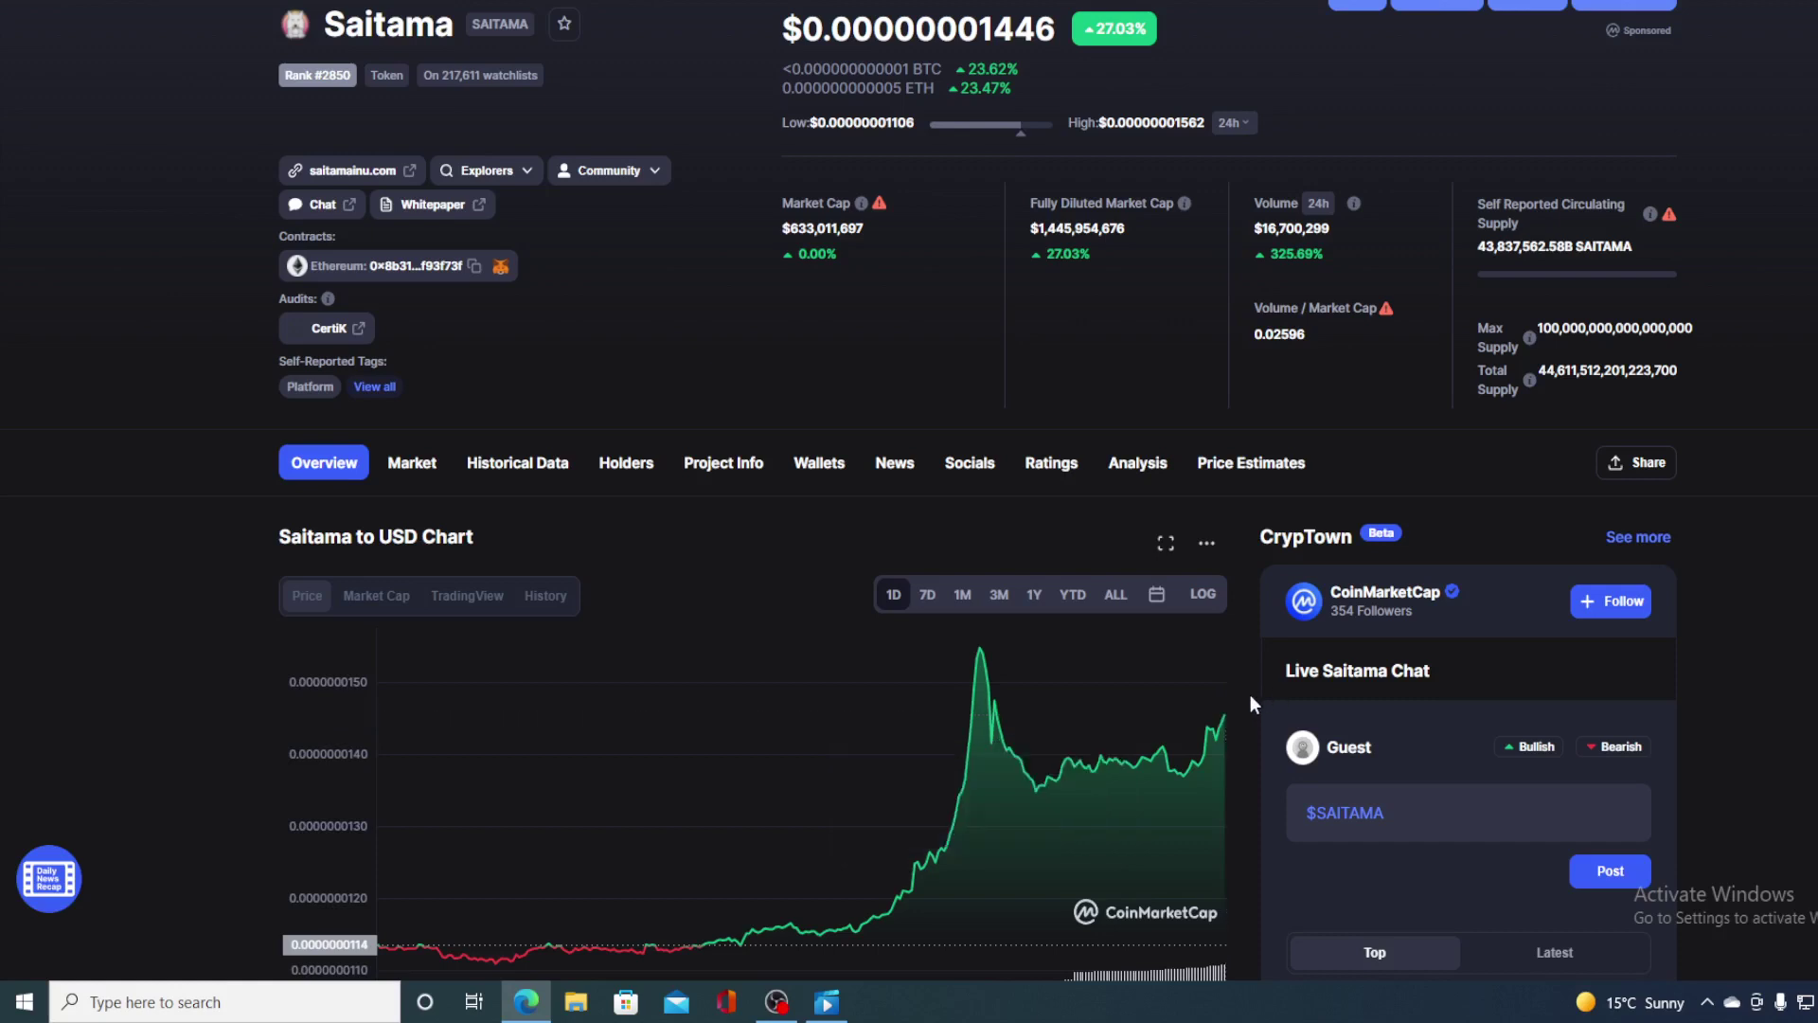
scroll(1248, 694, up, 1)
scroll(658, 284, down, 1)
scroll(658, 284, up, 1)
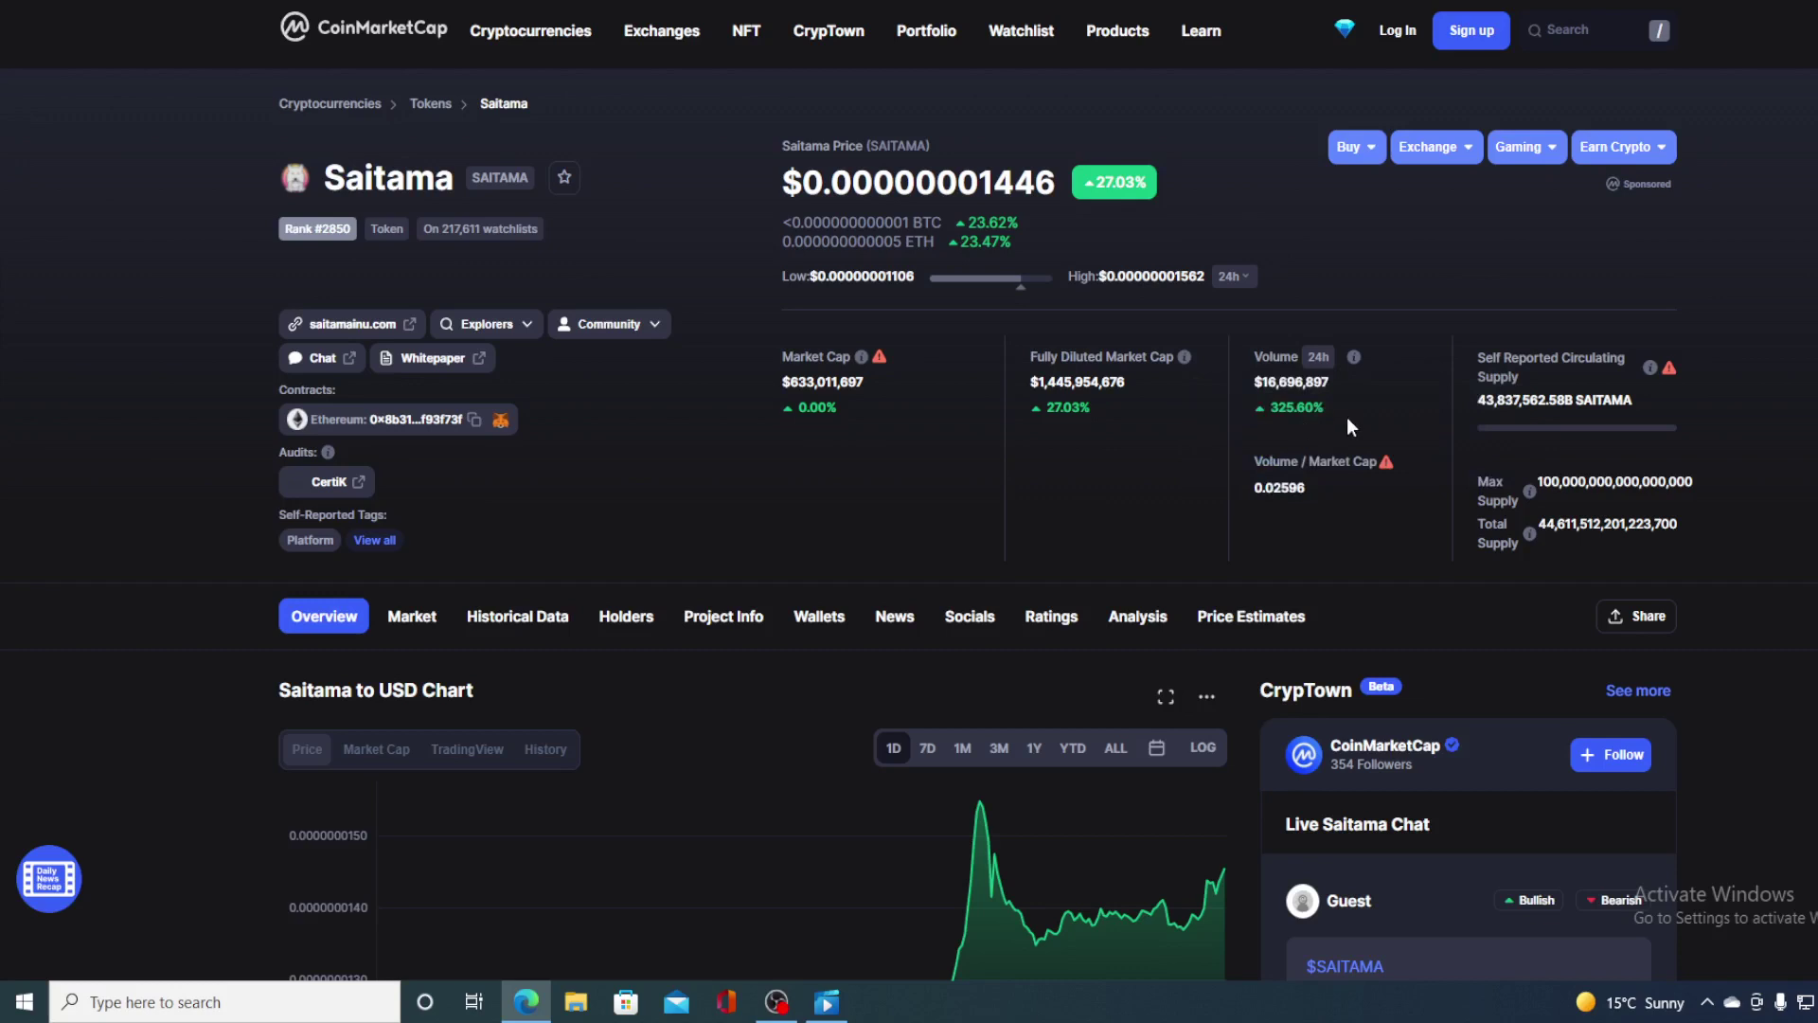
Select the Volume (24h) block showing Saitama's $16,696,897 trading volume.
drag(1347, 417, 1225, 433)
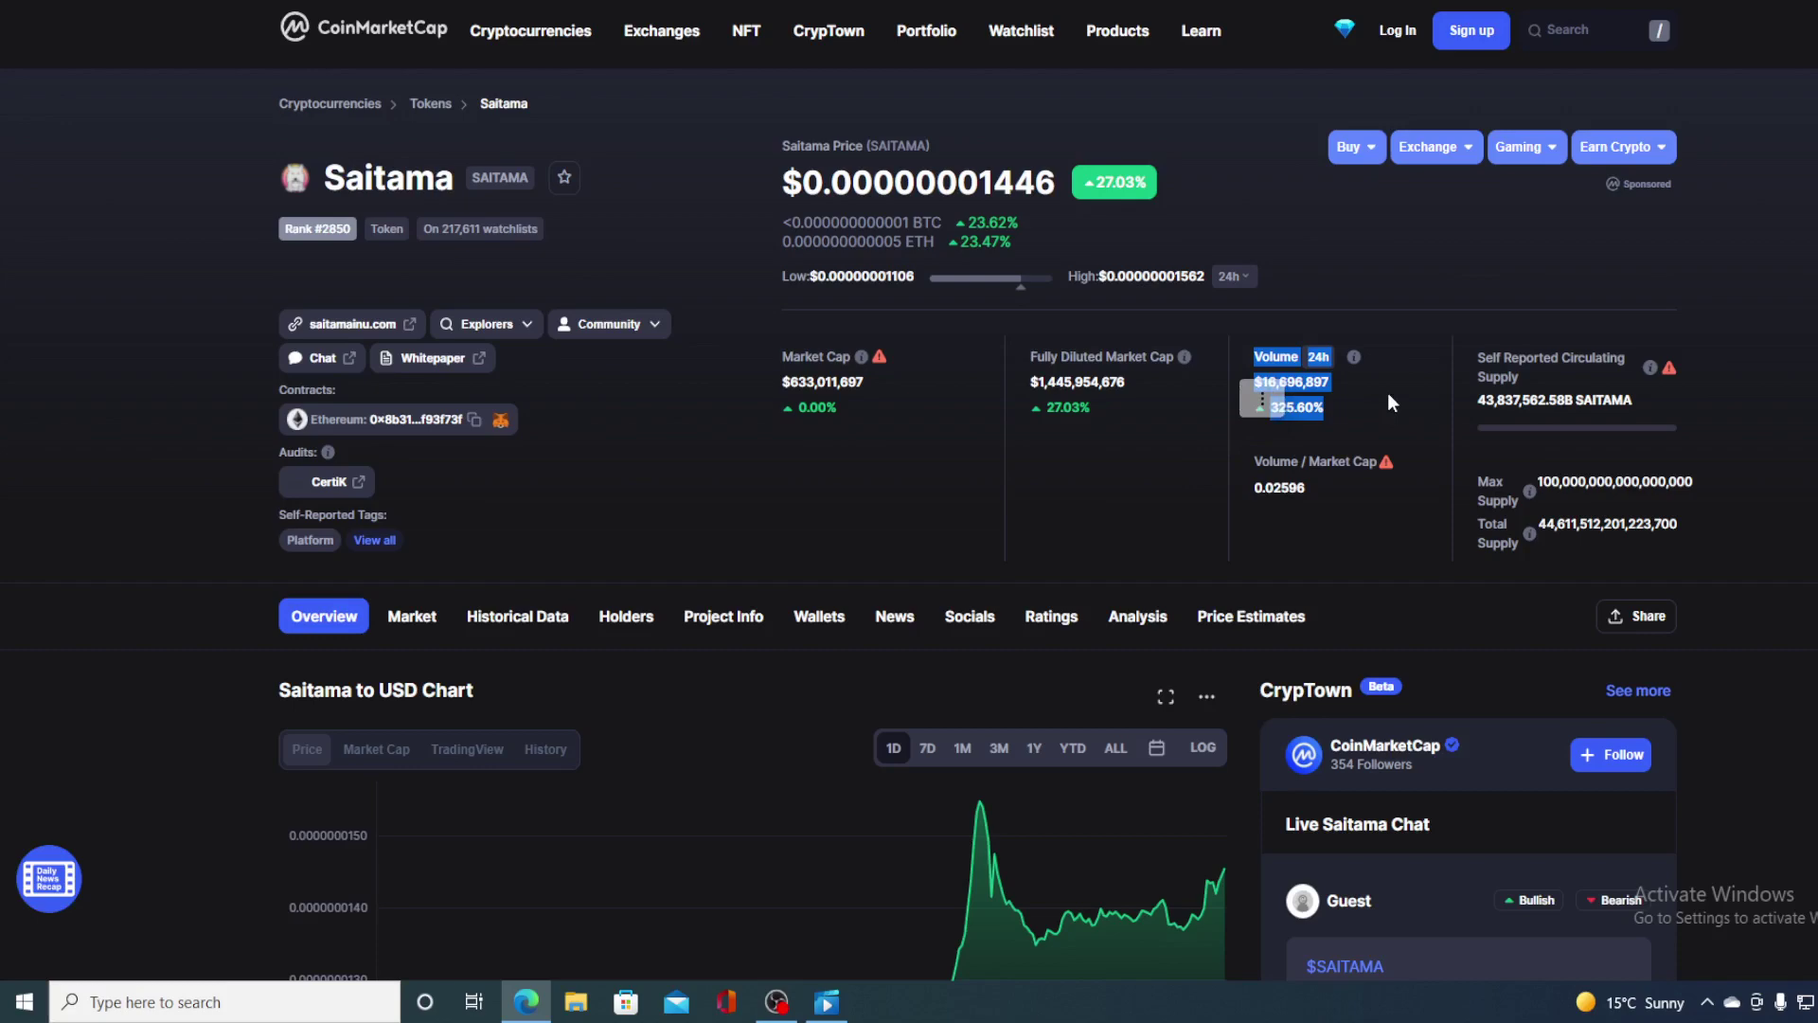
scroll(659, 476, down, 3)
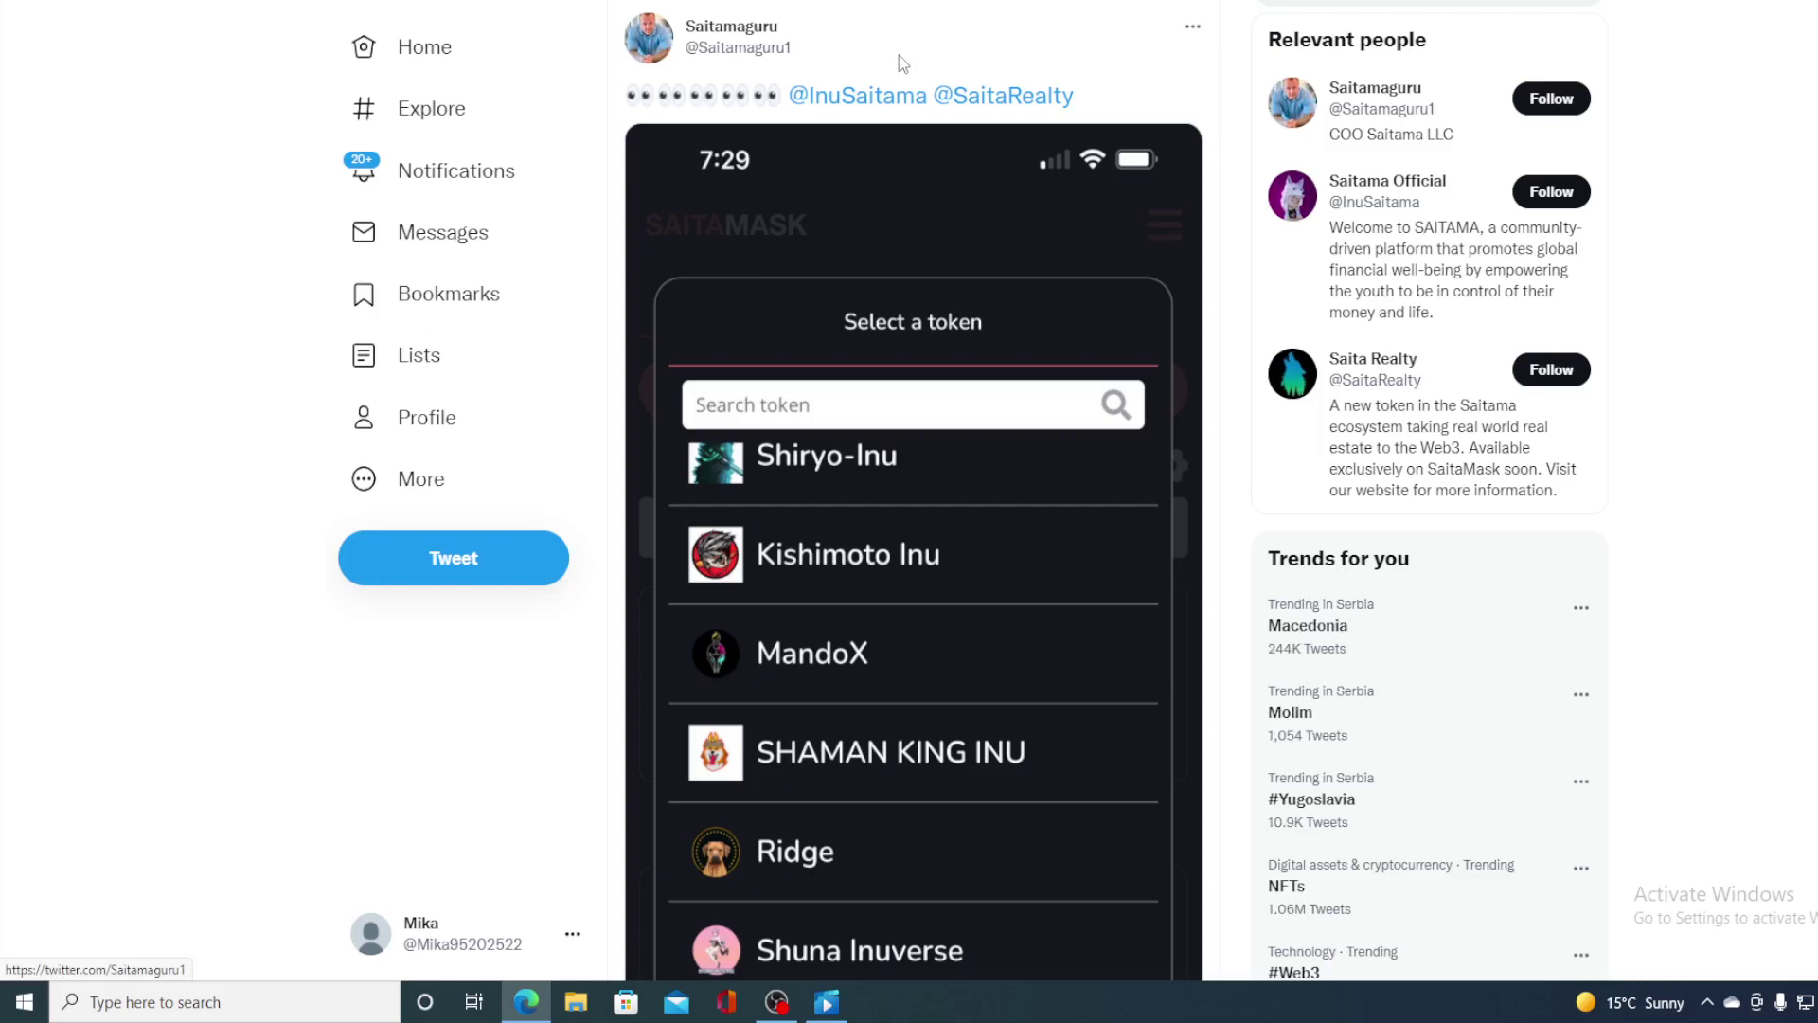
scroll(898, 56, down, 1)
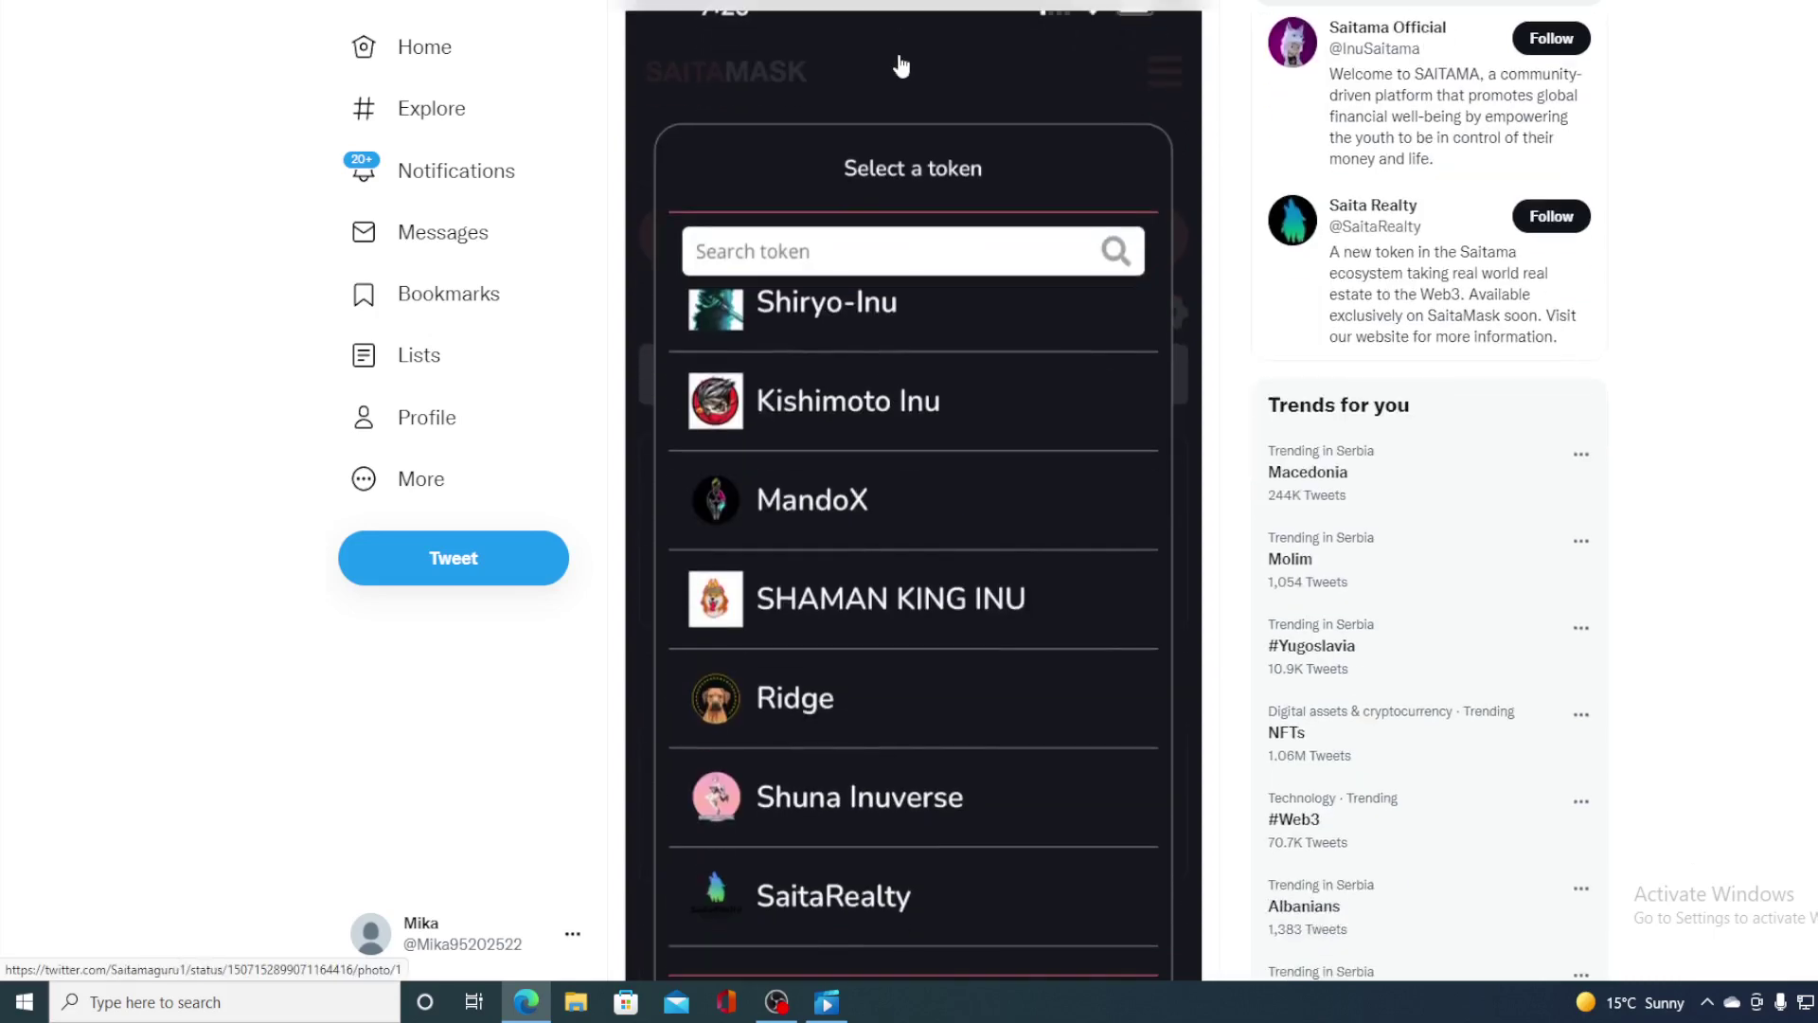
scroll(899, 60, down, 1)
scroll(899, 64, down, 2)
scroll(899, 64, up, 2)
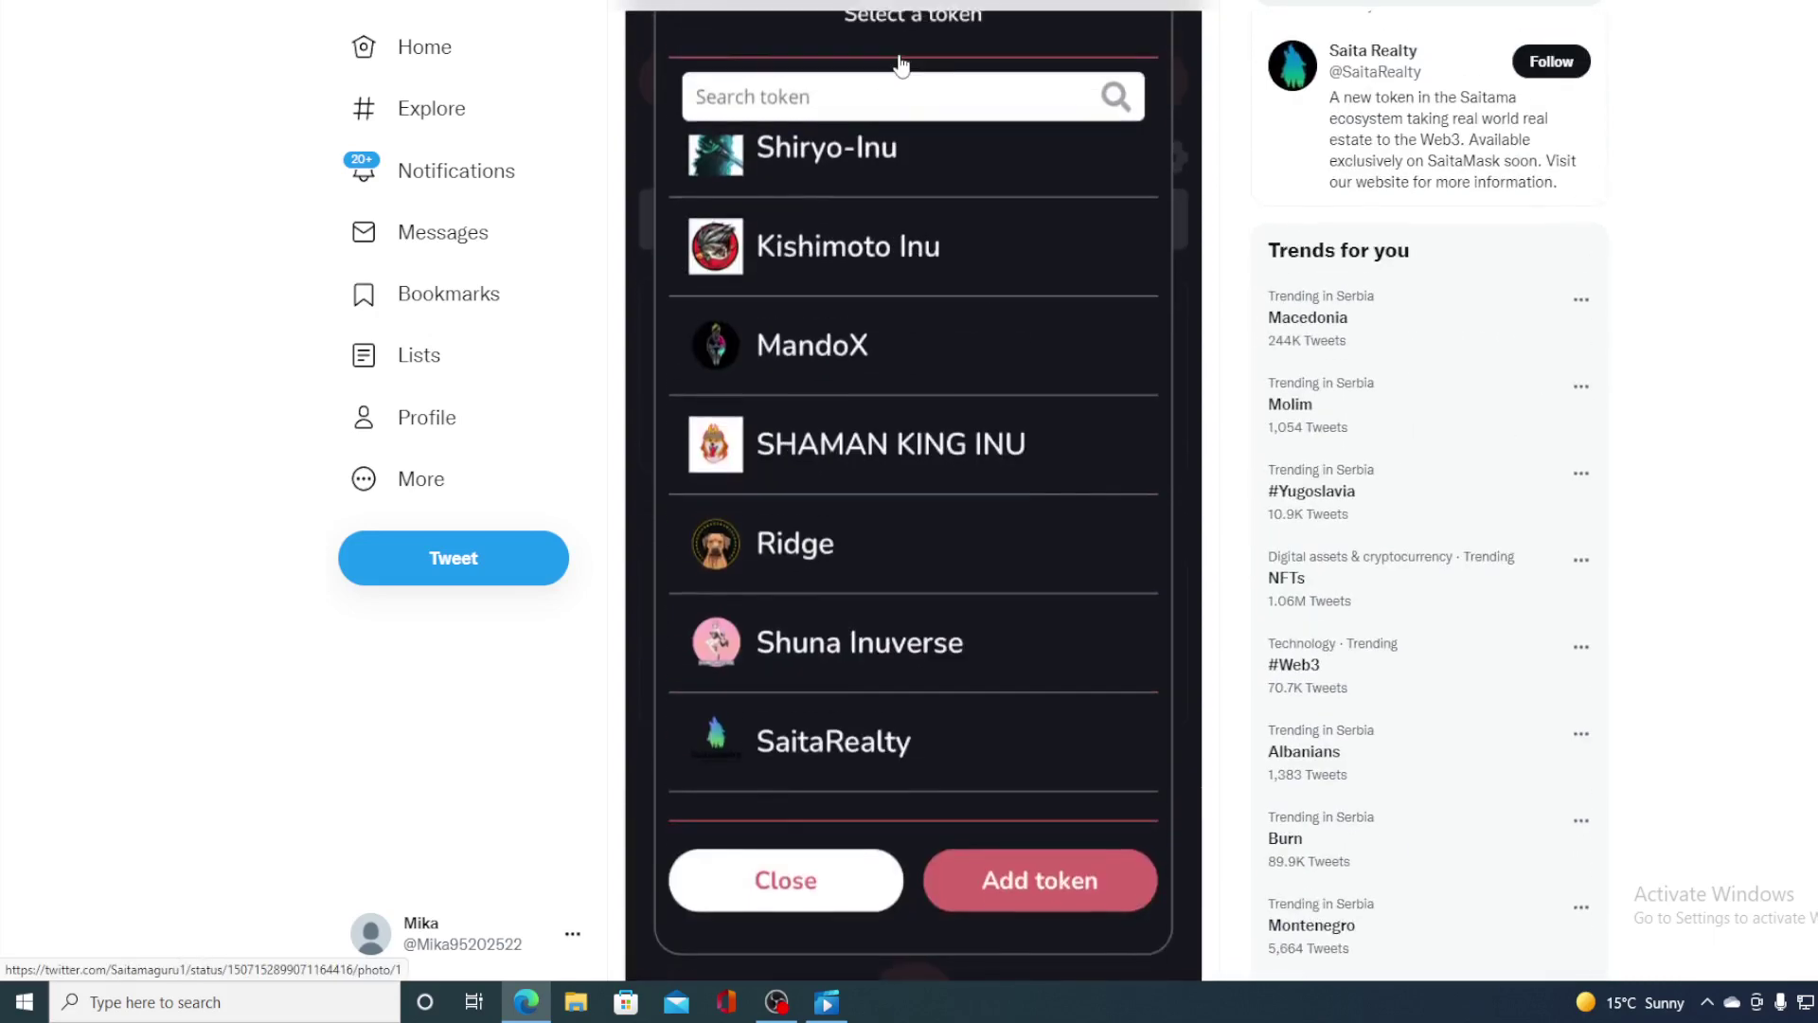
scroll(899, 65, up, 1)
scroll(899, 63, up, 1)
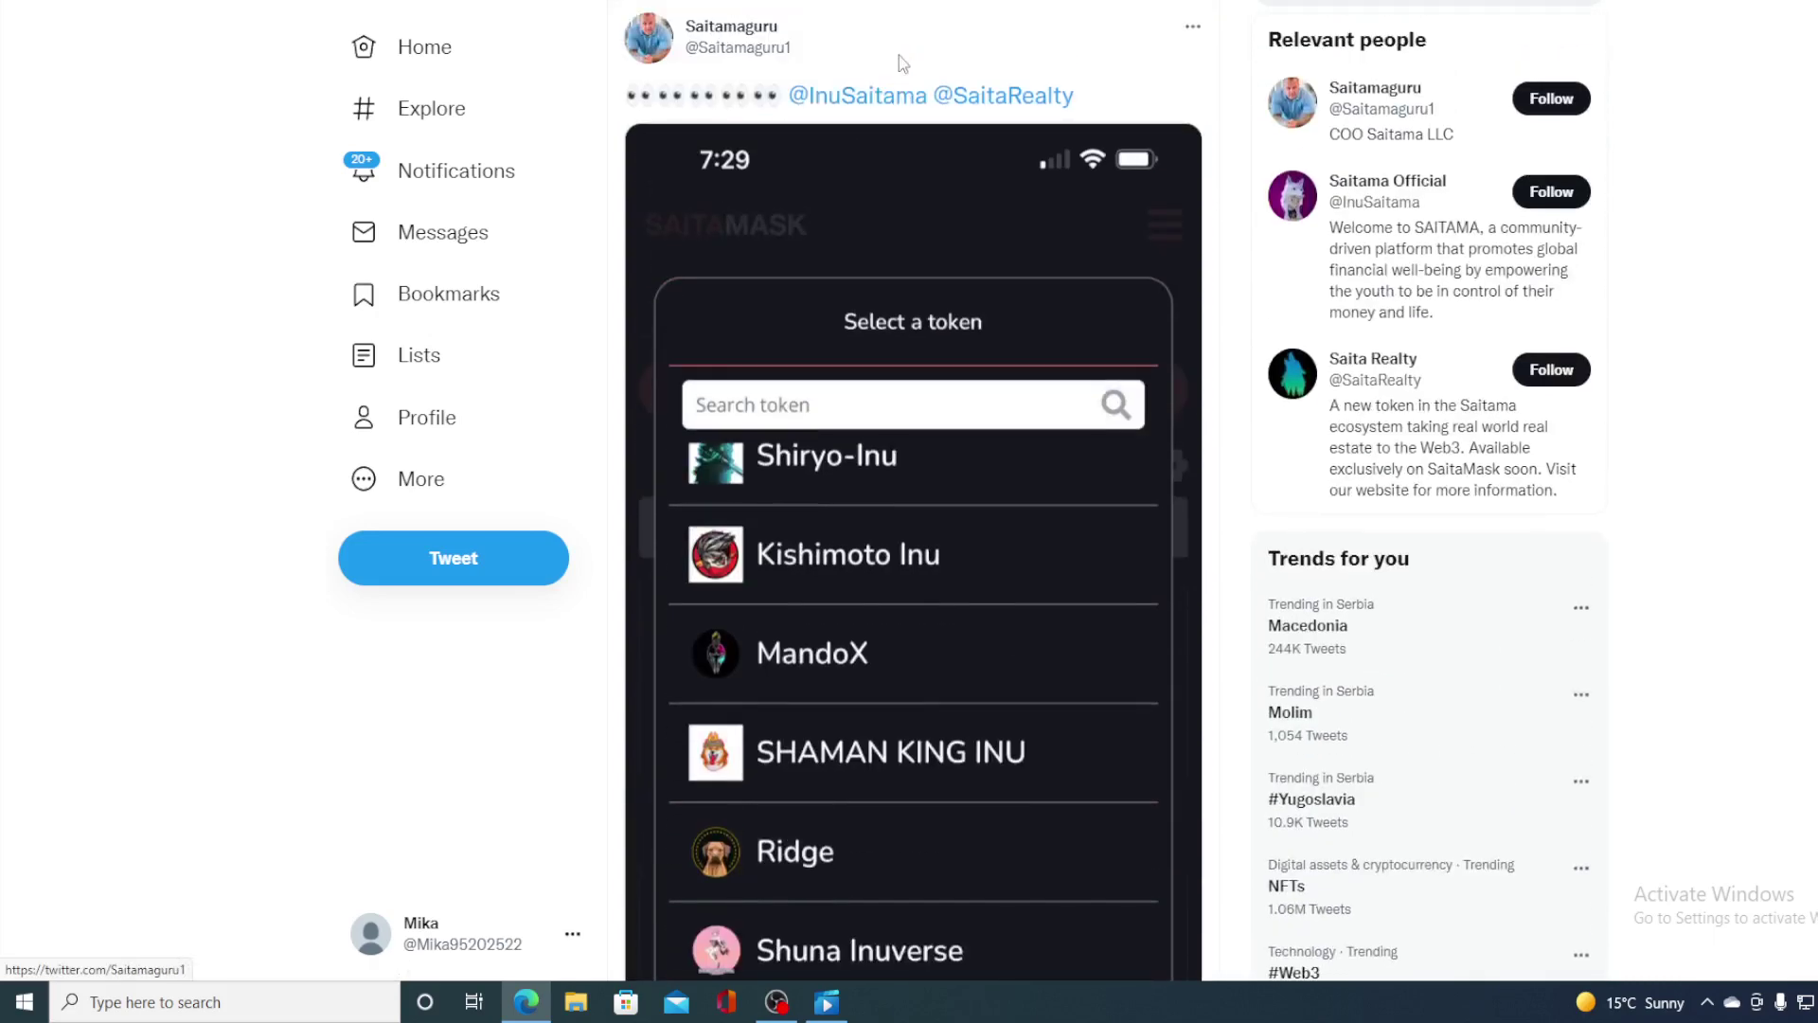
scroll(900, 63, down, 1)
scroll(900, 65, down, 1)
scroll(899, 65, down, 1)
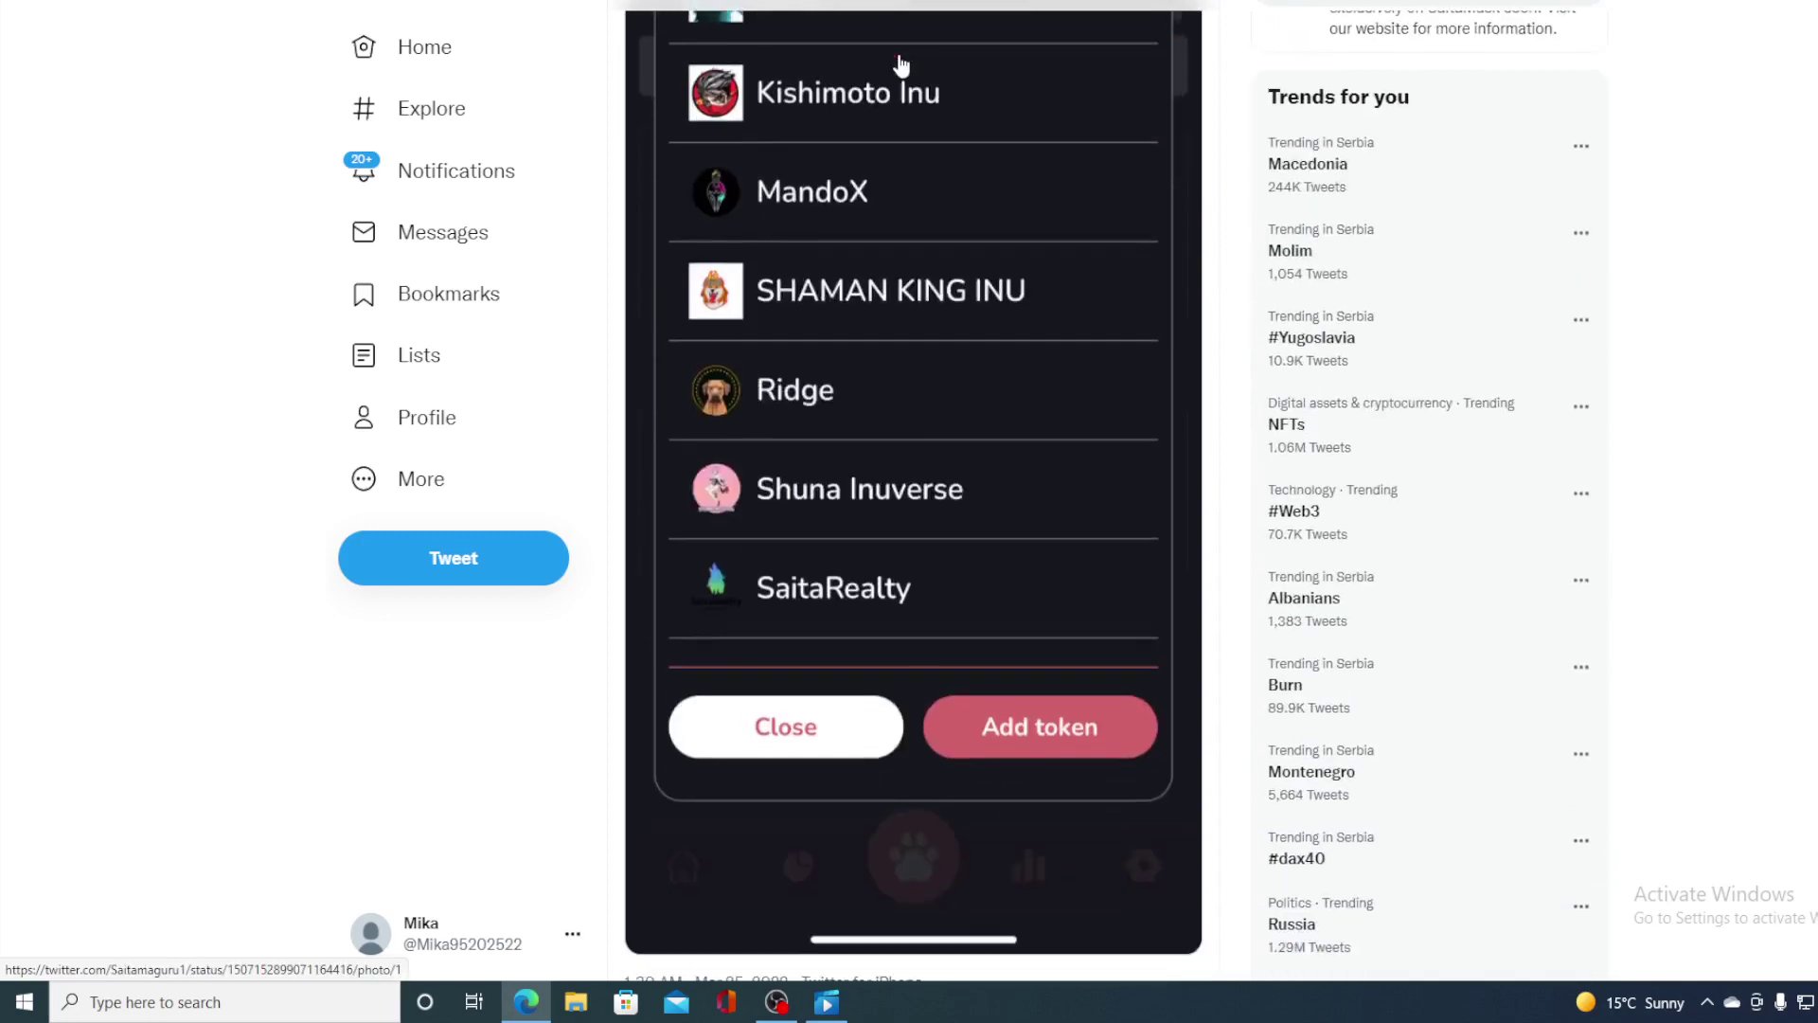
scroll(900, 66, up, 1)
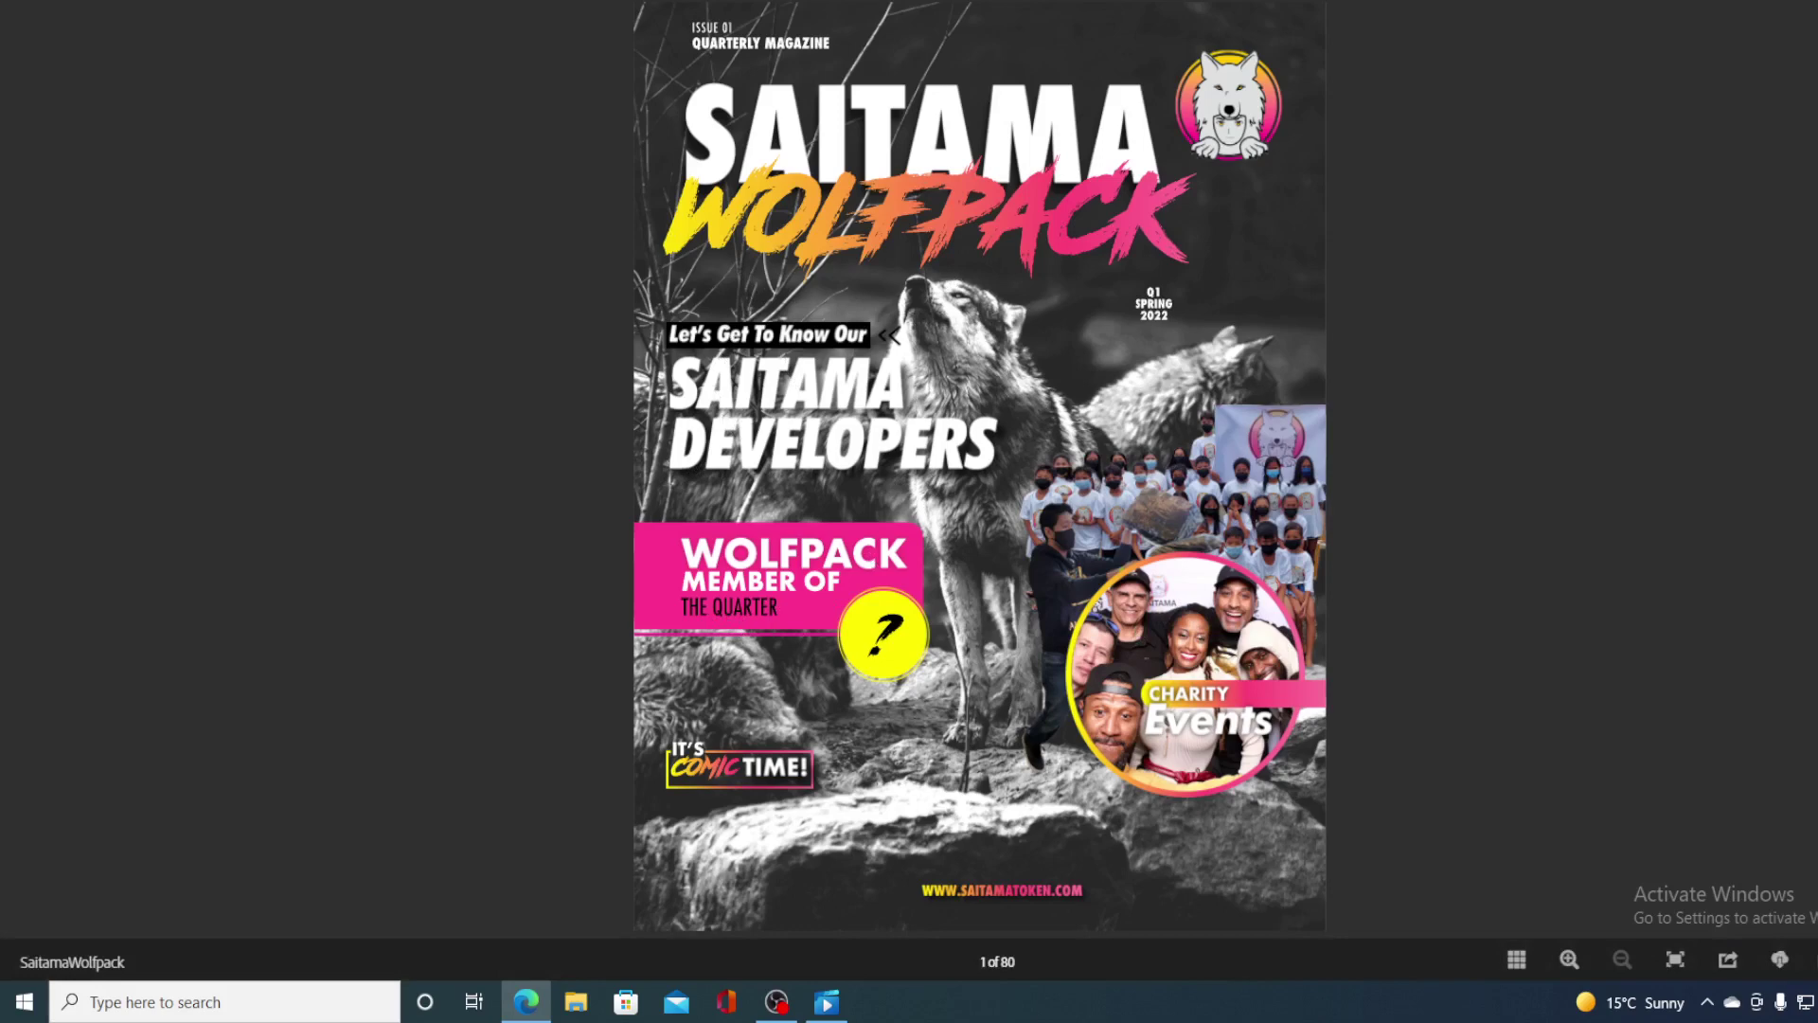
Flip the Wolfpack magazine from its cover past the SaitaMask advert into the ecosystem section.
key(Right)
key(Right)
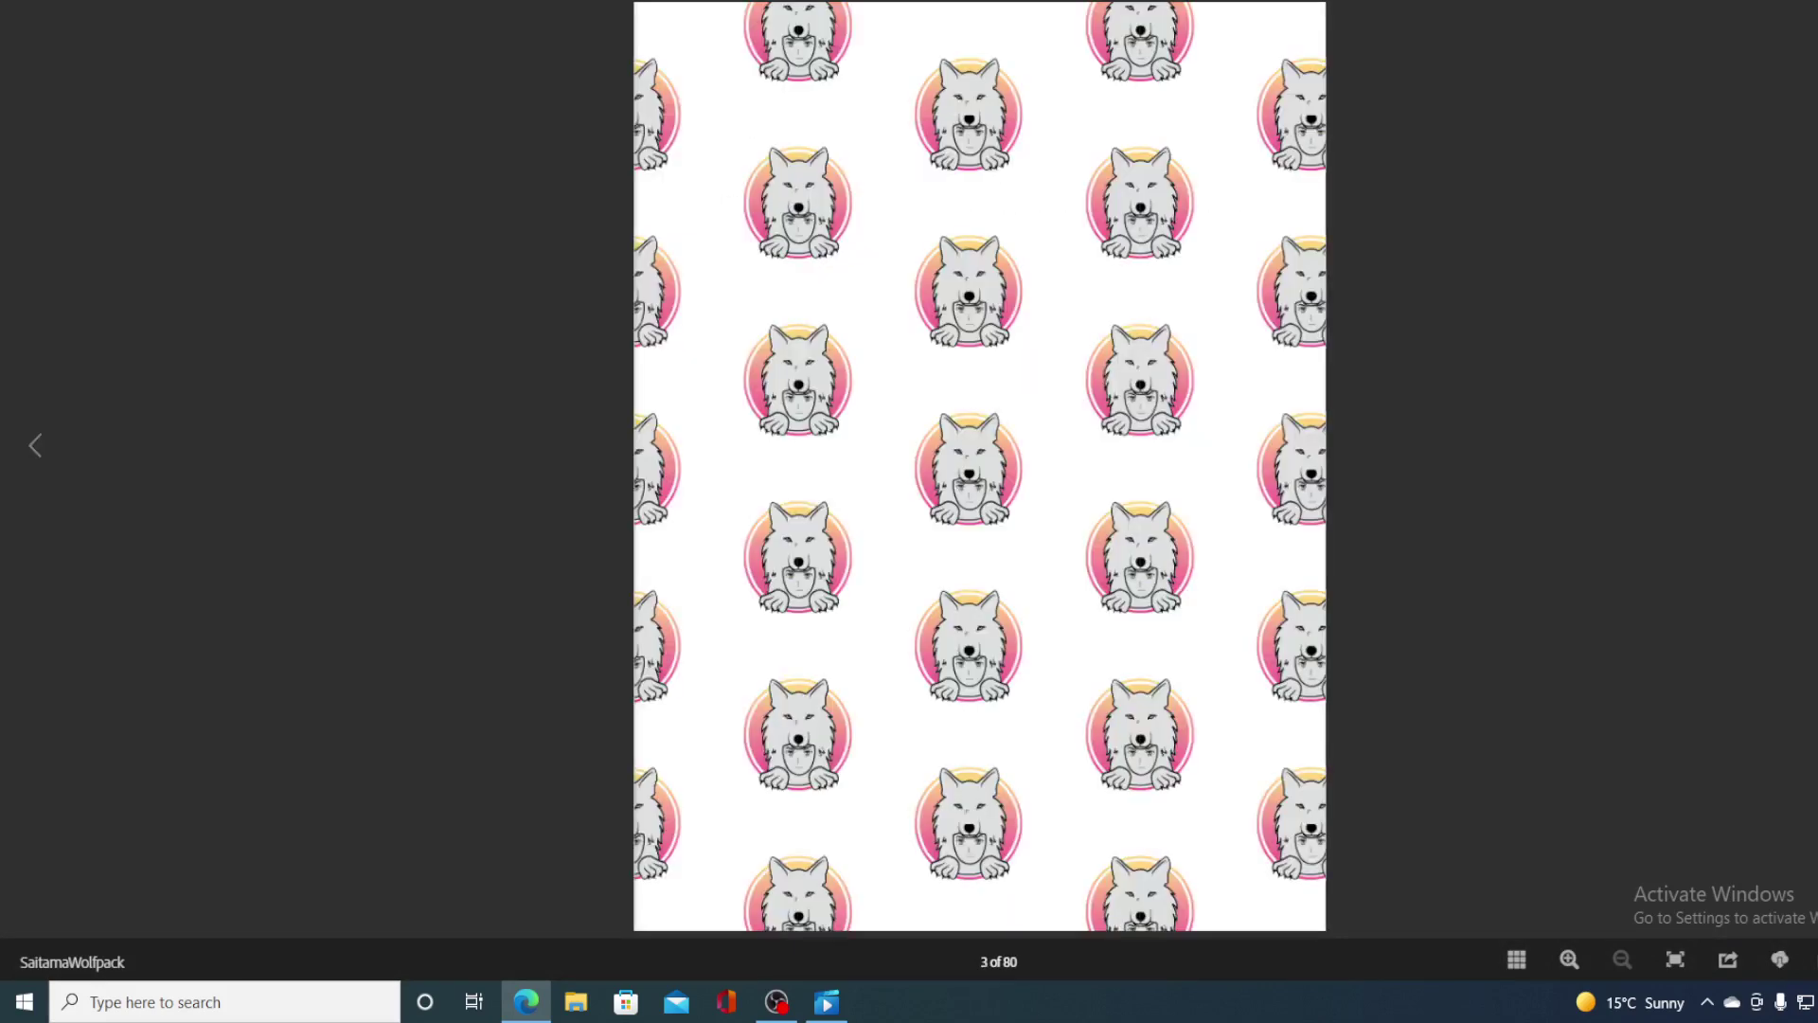
key(Right)
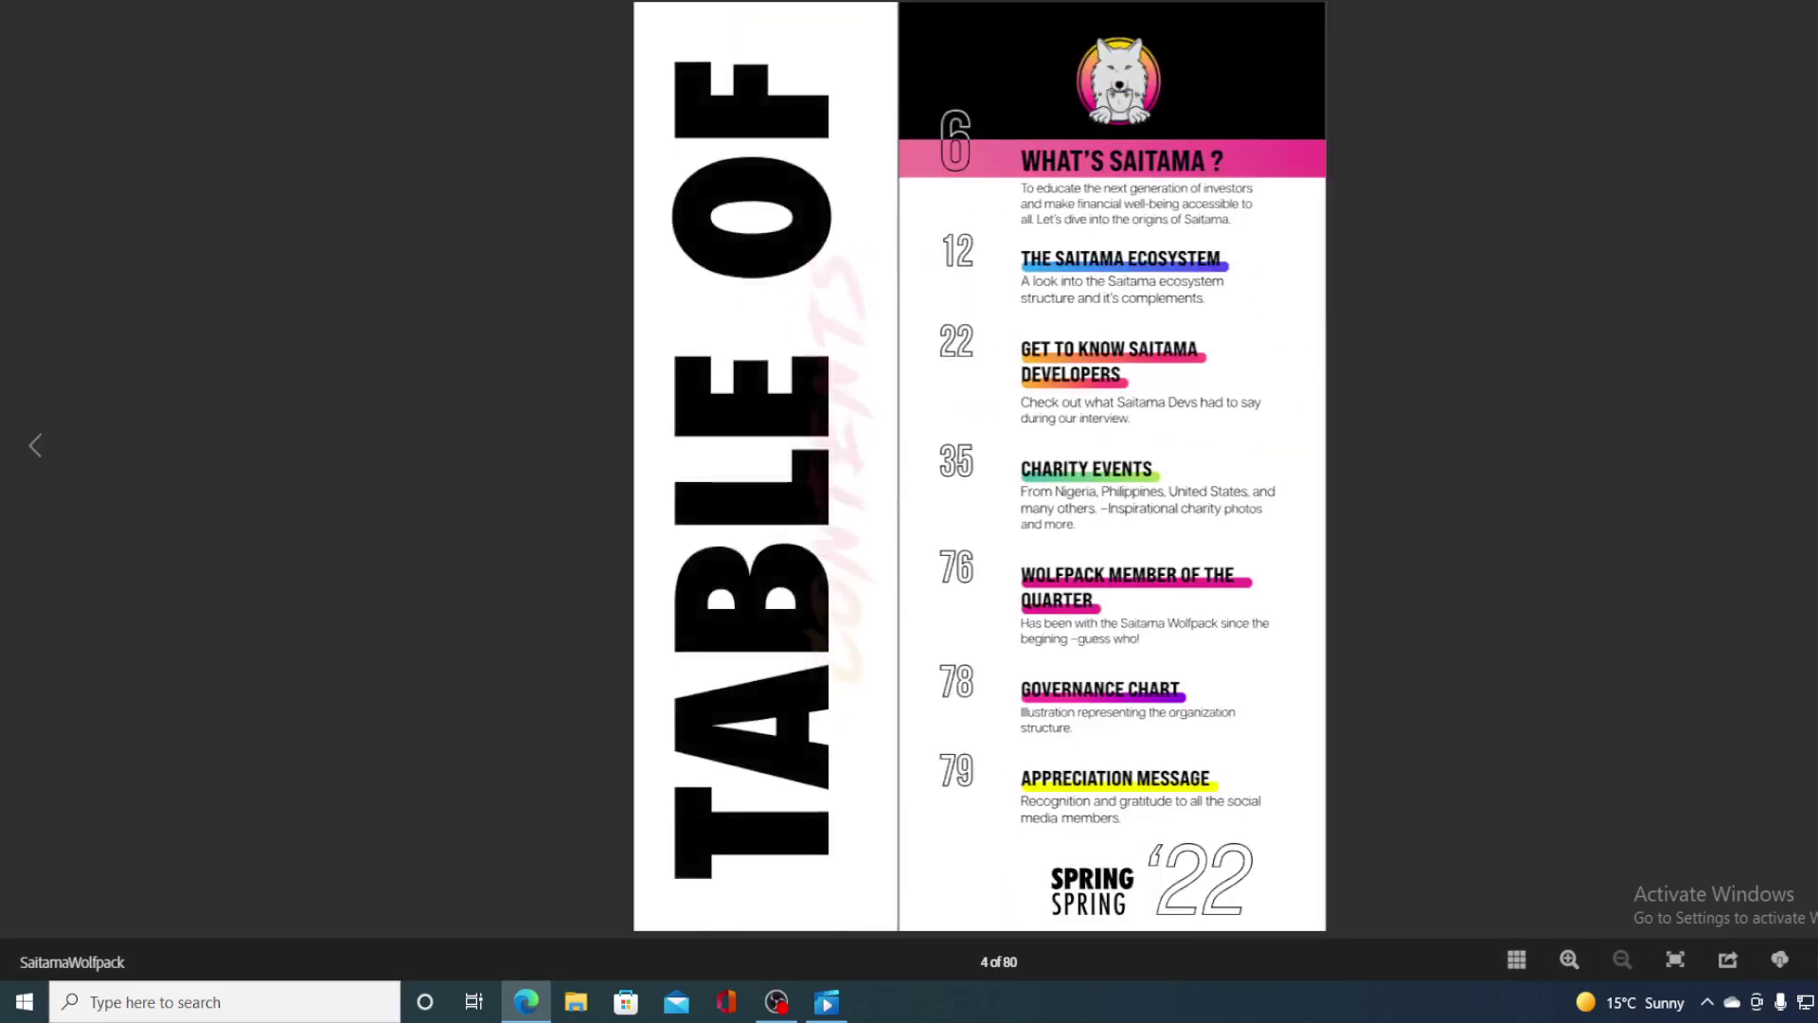
key(Right)
key(Right)
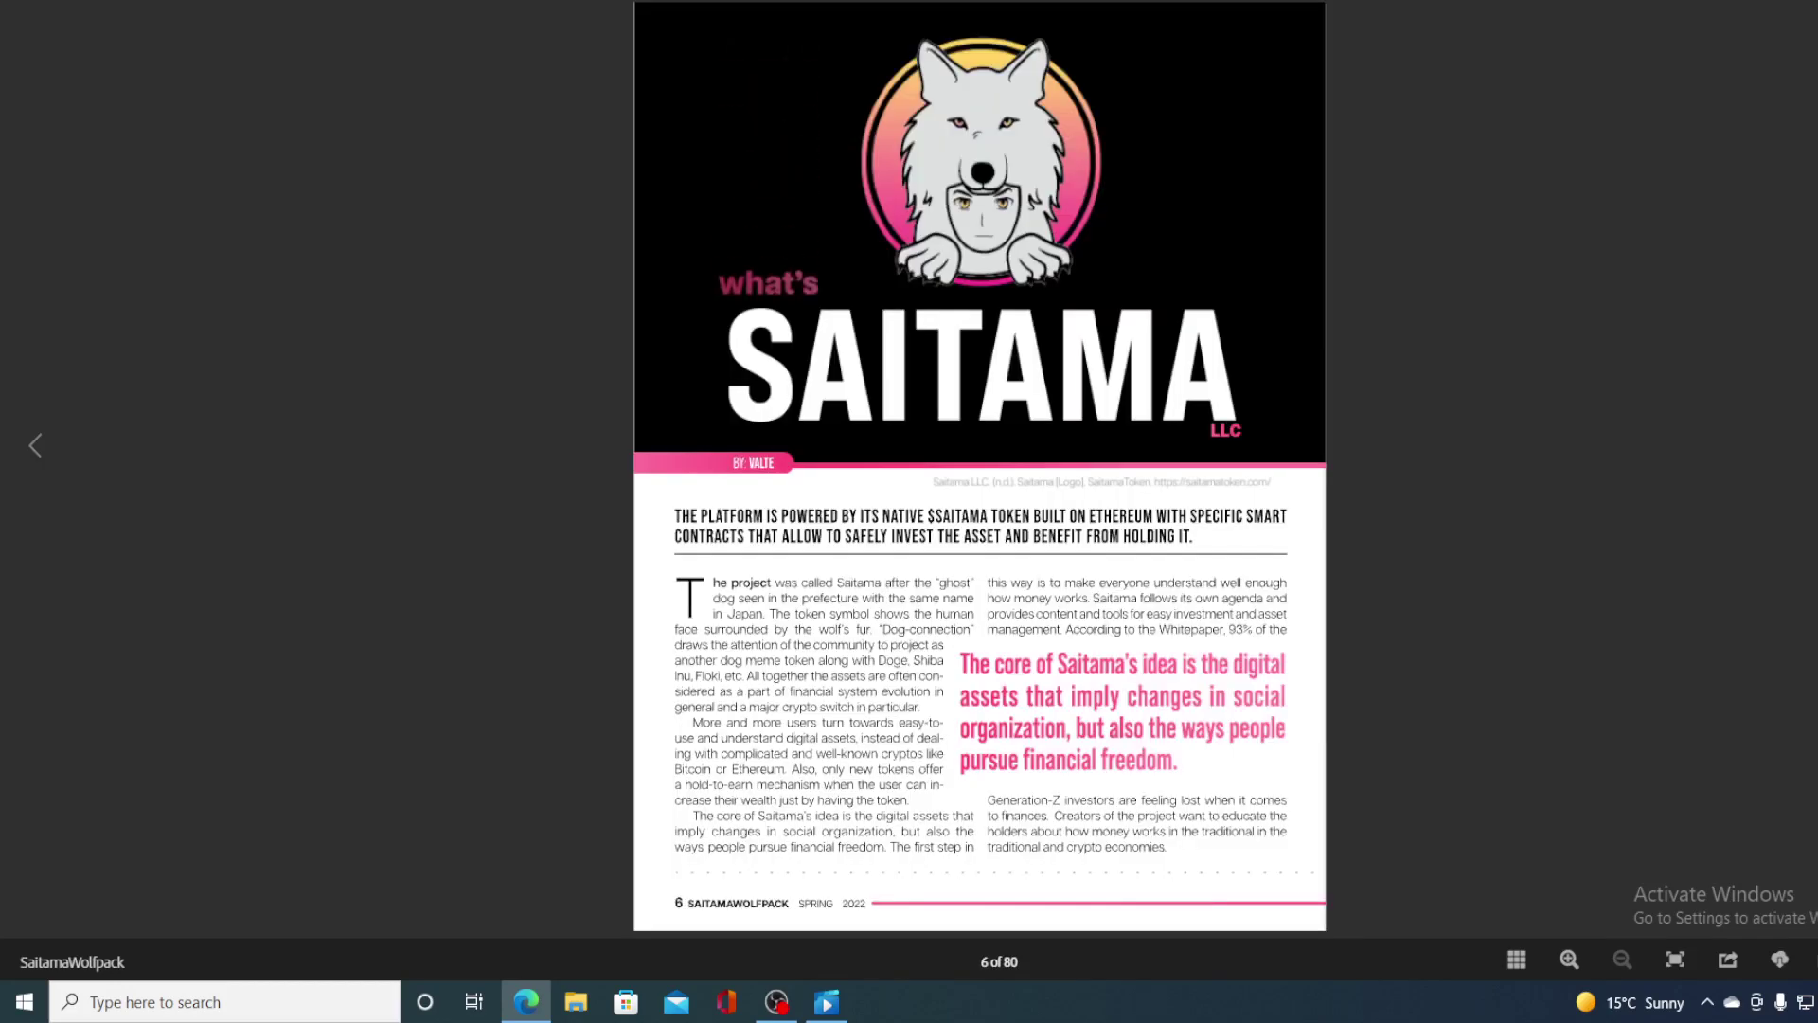
key(Right)
key(Right)
key(Right)
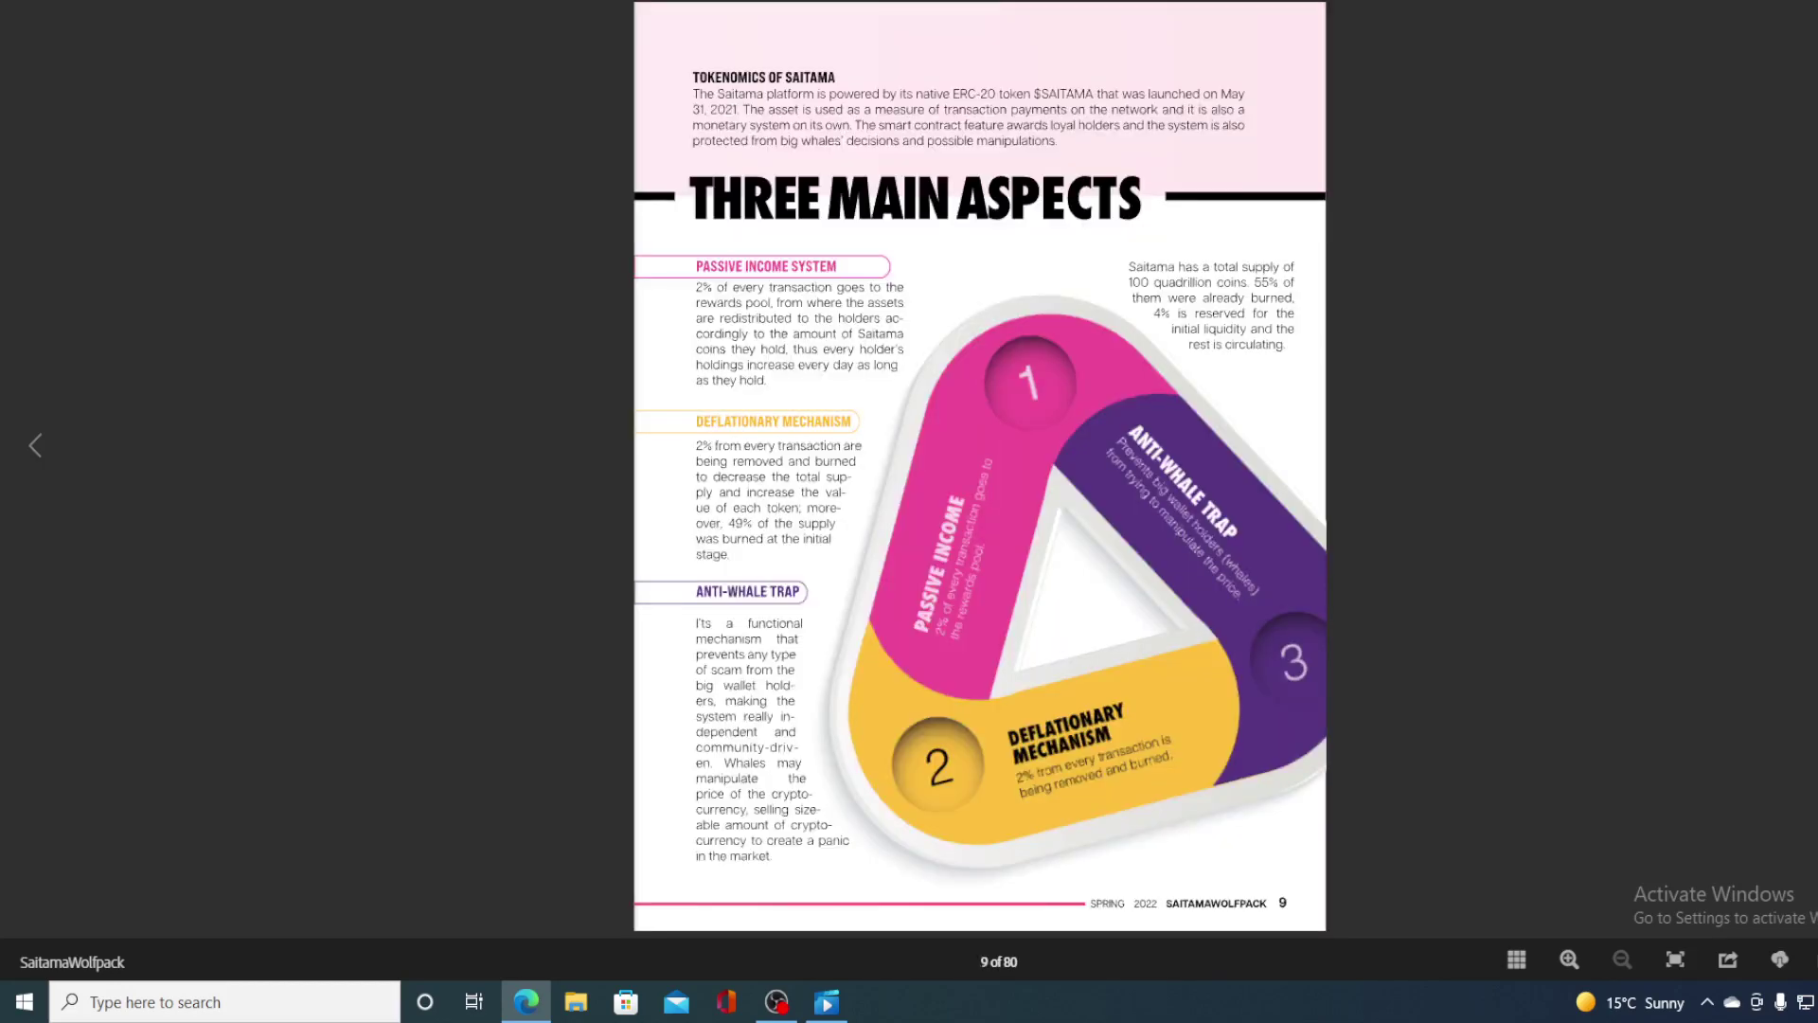
key(Right)
key(Right)
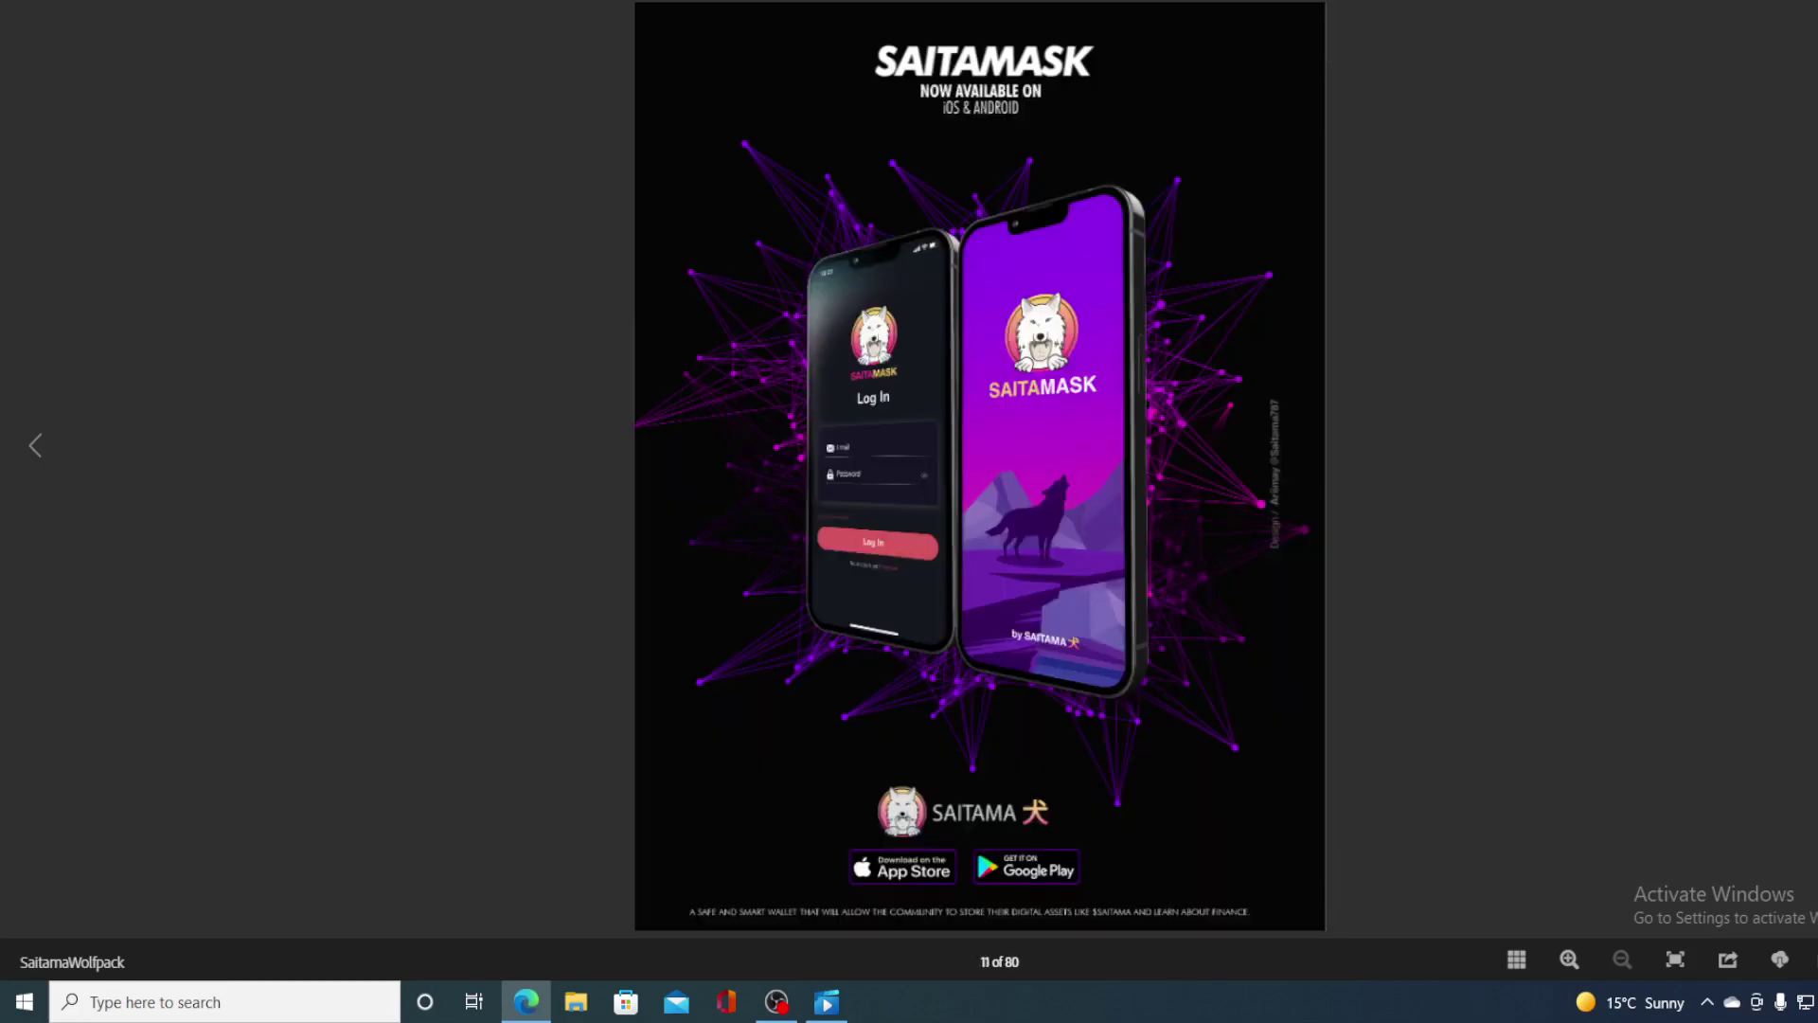
key(Right)
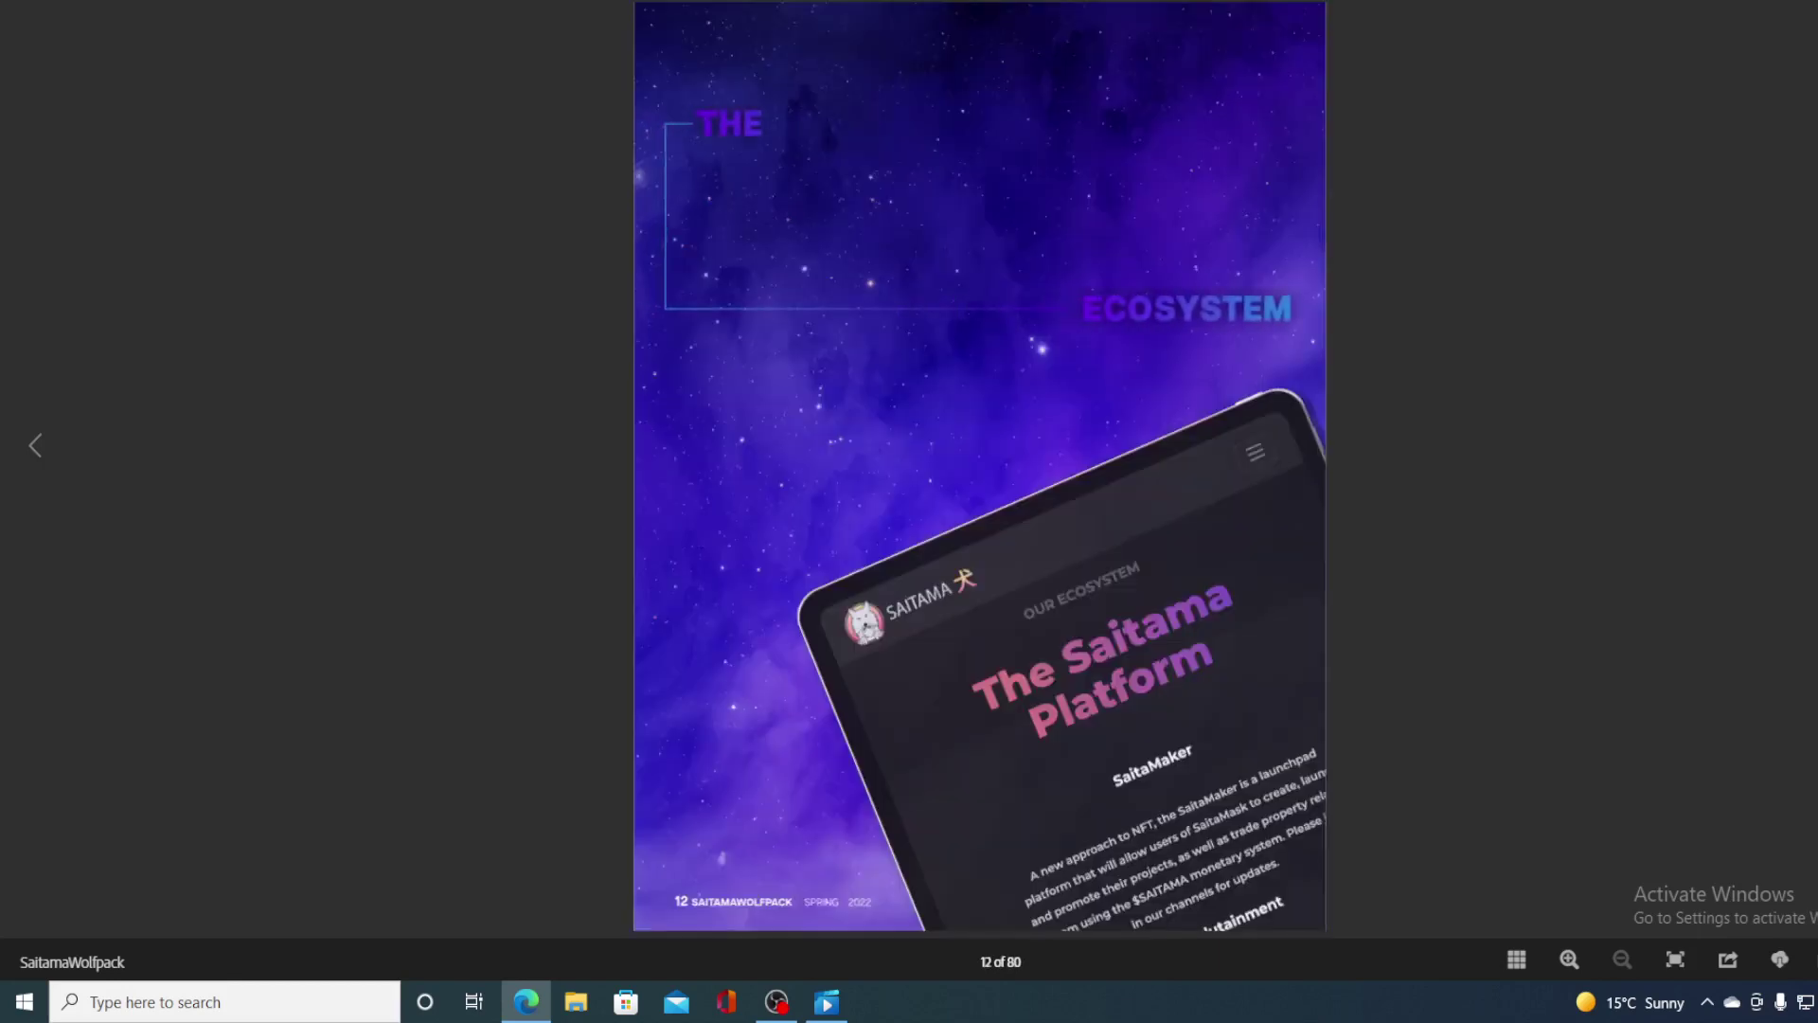
key(Right)
key(Right)
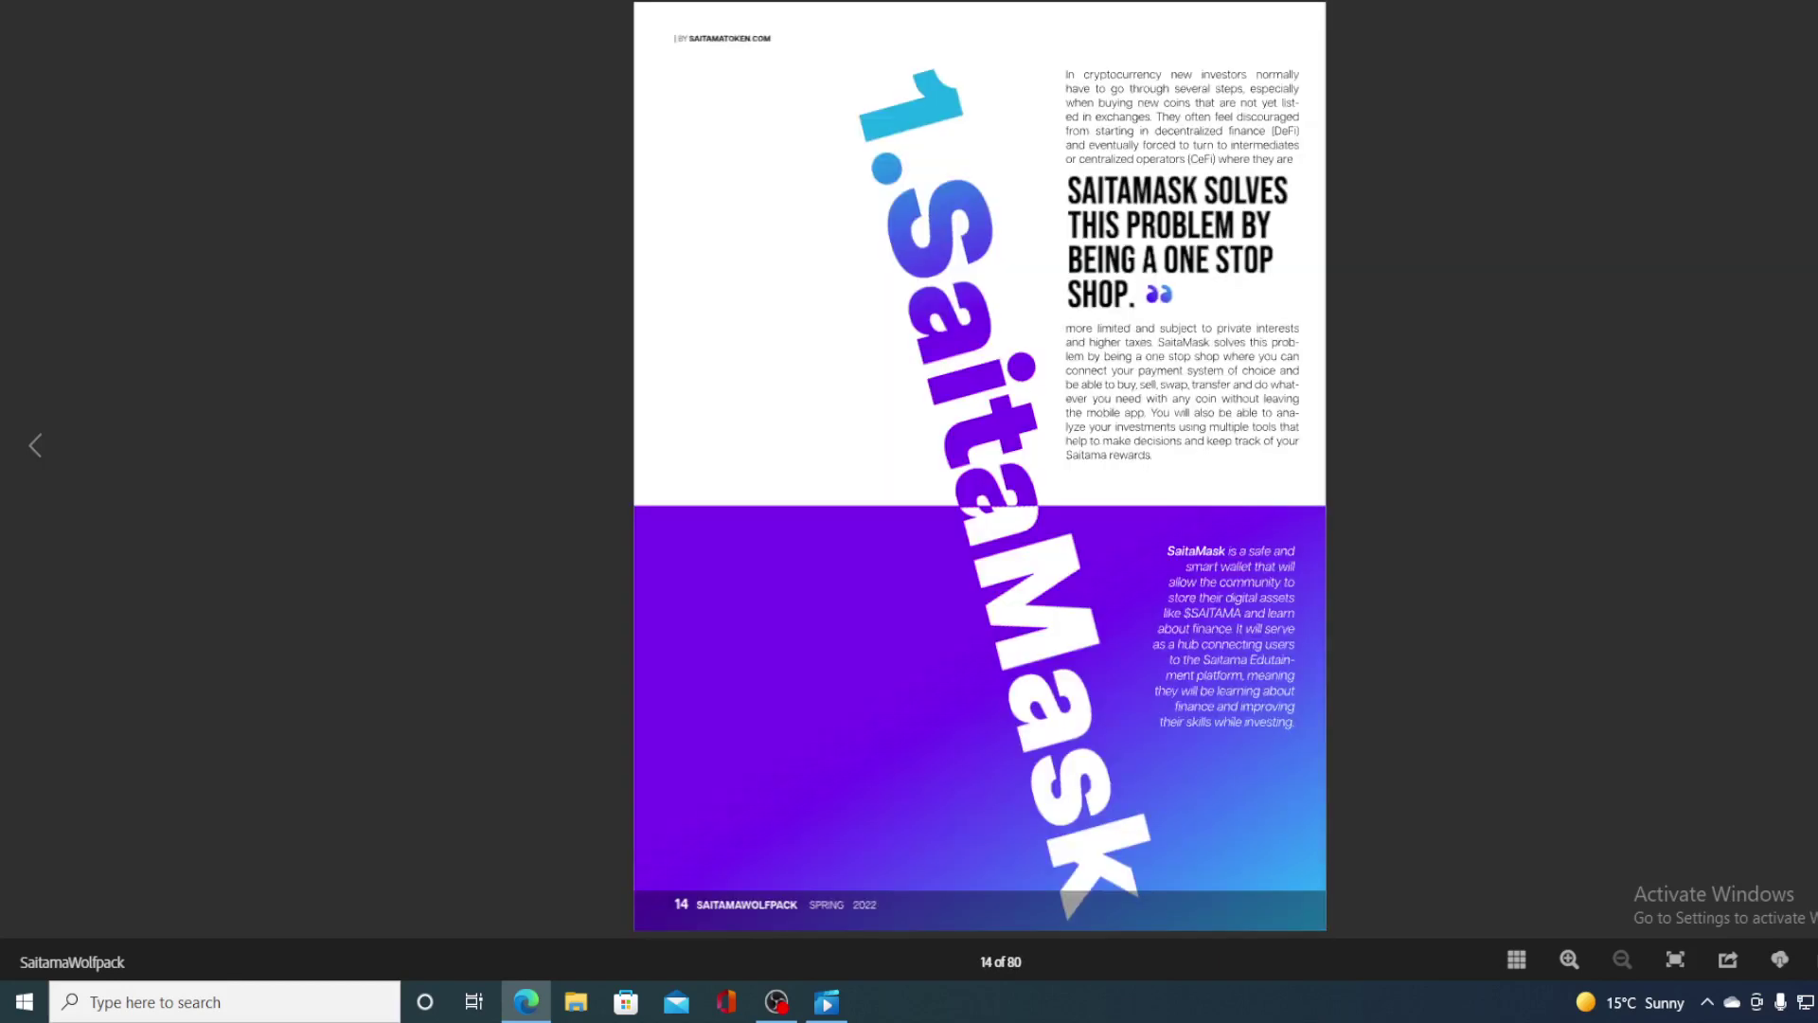